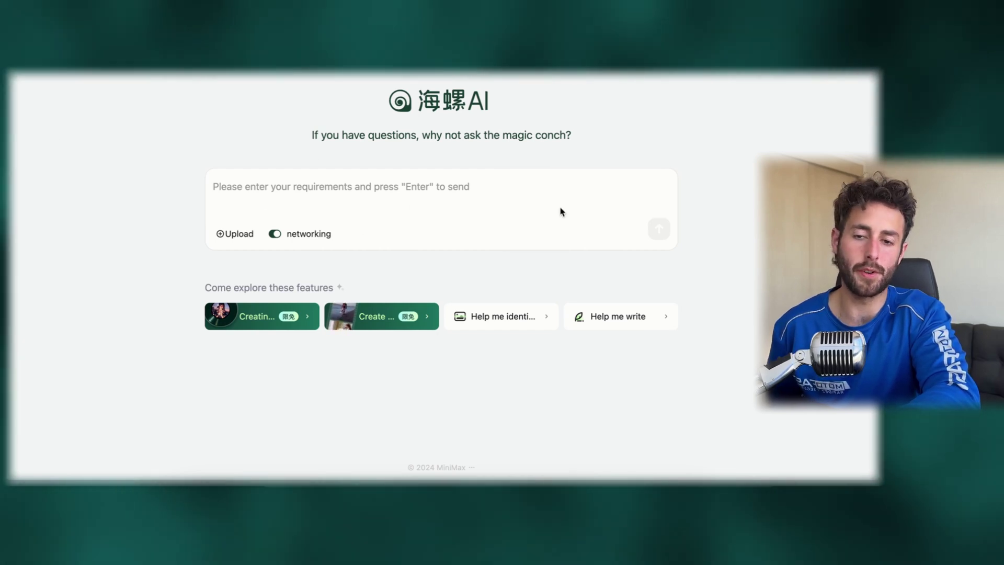
# Sign in to Hailuo, then select the drafted Tarantino-style prompt in ChatGPT
pyautogui.click(240, 187)
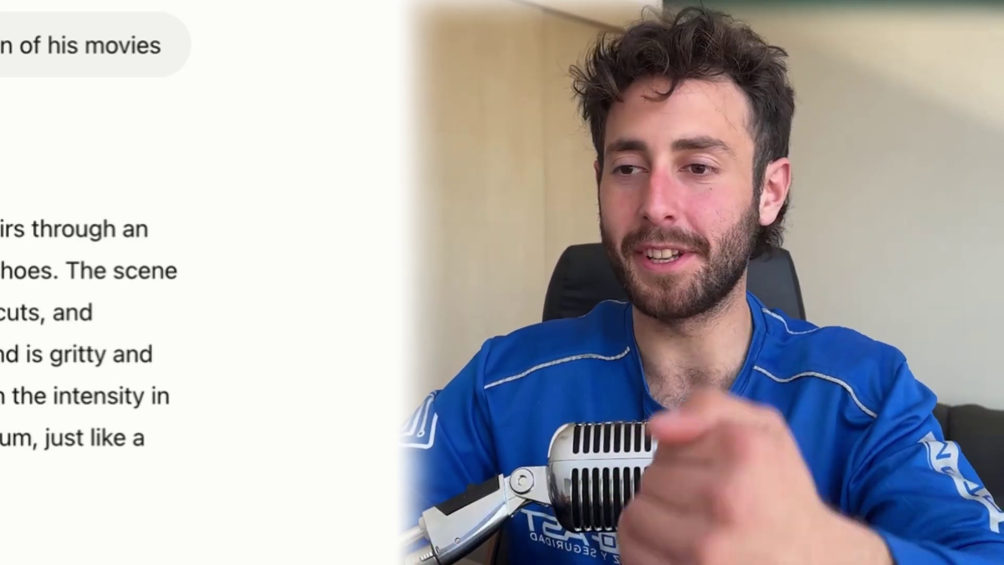
pyautogui.scroll(10, 199, 282)
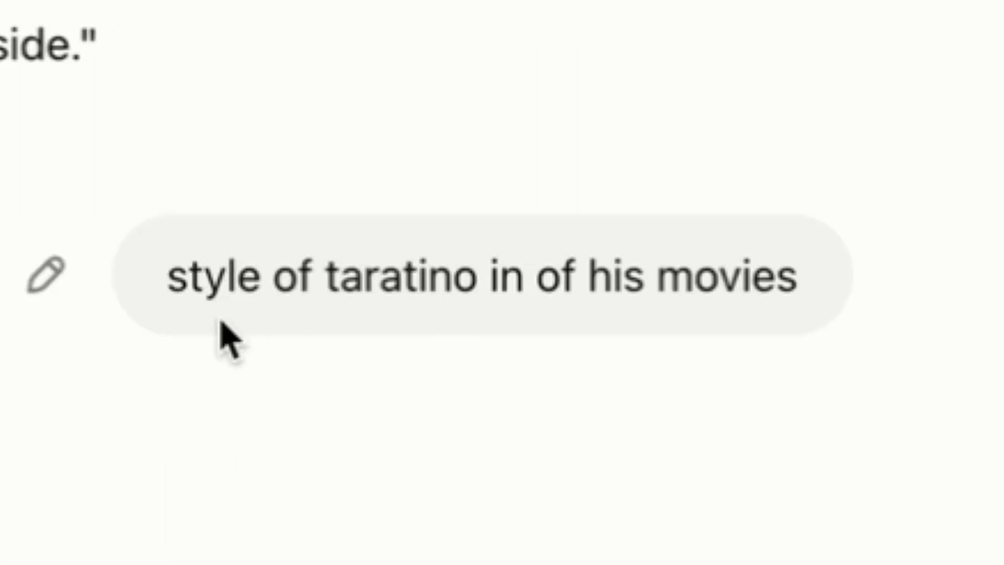
pyautogui.scroll(-5, 225, 335)
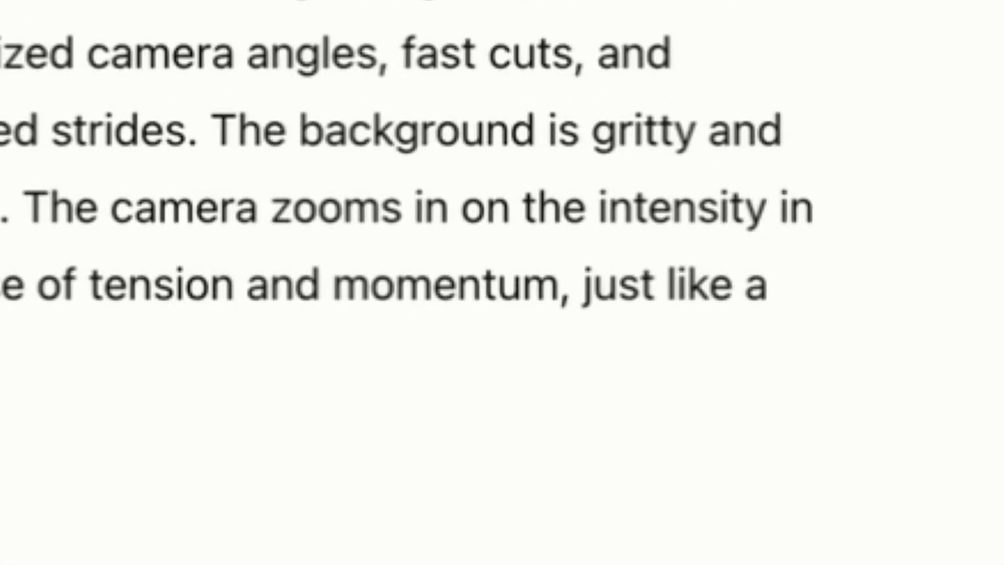
pyautogui.moveTo(230, 273); pyautogui.dragTo(560, 404)
pyautogui.click(515, 353)
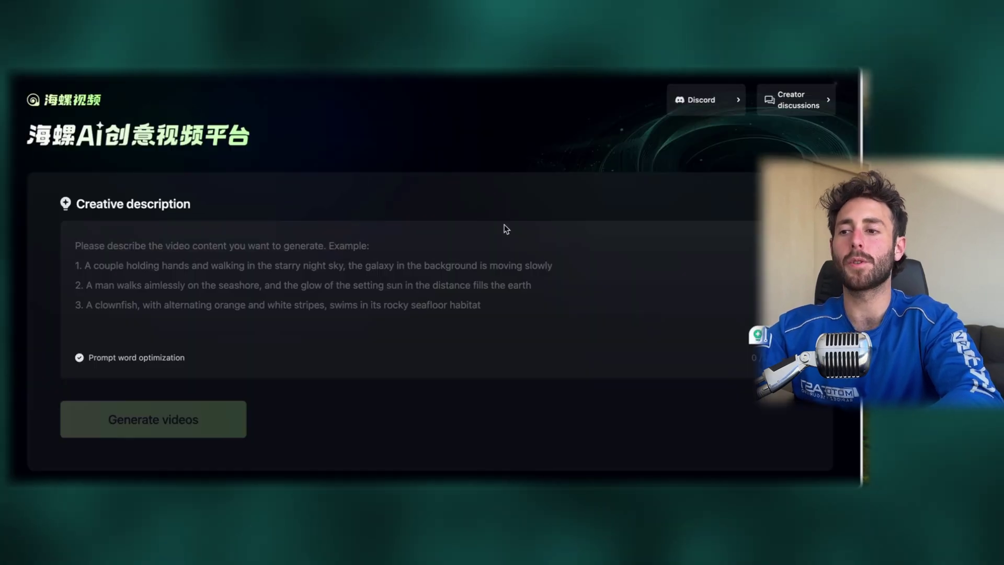
# Paste the Tarantino-style prompt about two men in dark blue and orange shoes, then generate the video
pyautogui.click(287, 341)
pyautogui.moveTo(77, 363)
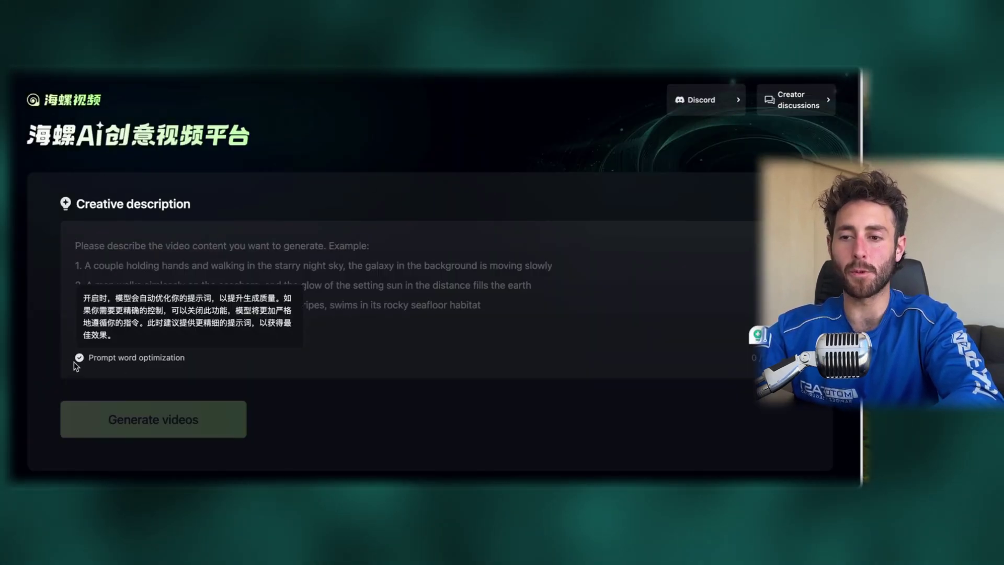
pyautogui.scroll(-2, 327, 342)
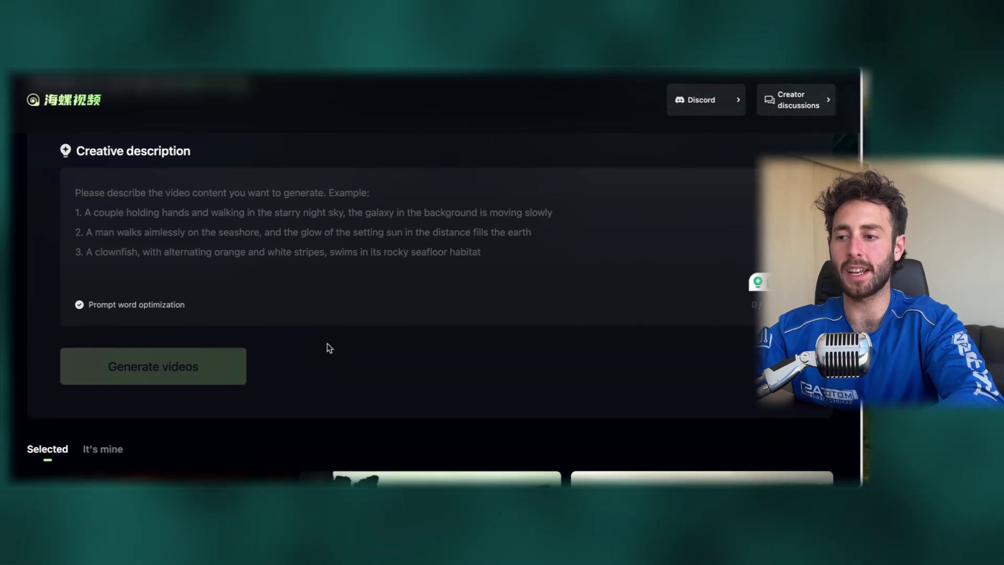
pyautogui.write('Gritty, cinematic shot of two white men with brown hair, running together in pairs through an urban setting. Both are dressed in dark blue athletic outfits with striking orange shoes. The scene is shot in the style of a Tarantino movie, with sharp, stylized camera angles, fast cuts, and moments of slow motion to emphasize their synchronized strides. The background is gritty and sunlit, casting dramatic shadows on their focused faces. The camera zooms in on the intensity in their eyes and their pounding footsteps, creating a sense of tension and momentum, just like a classic Tarantino action sequence.')
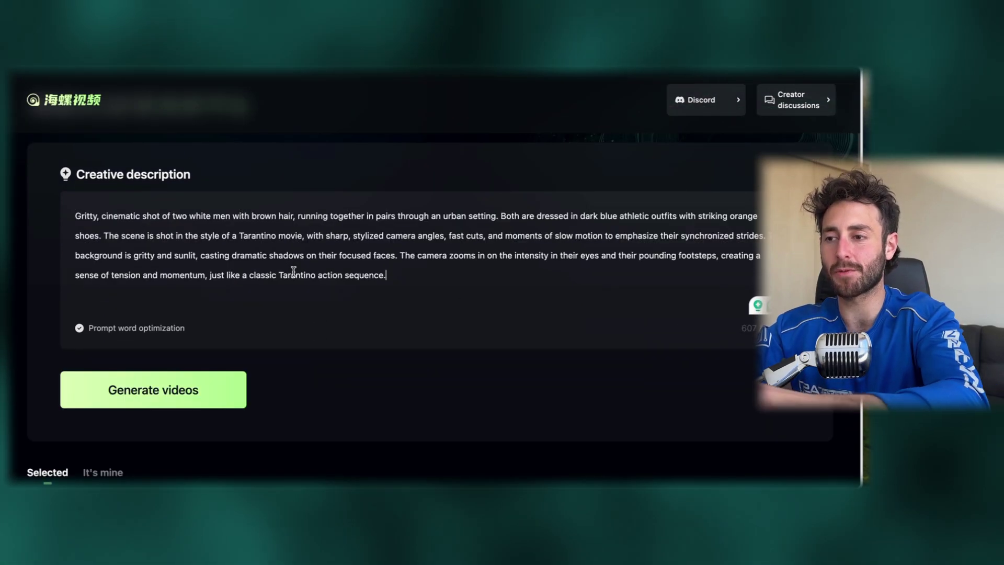
pyautogui.click(219, 394)
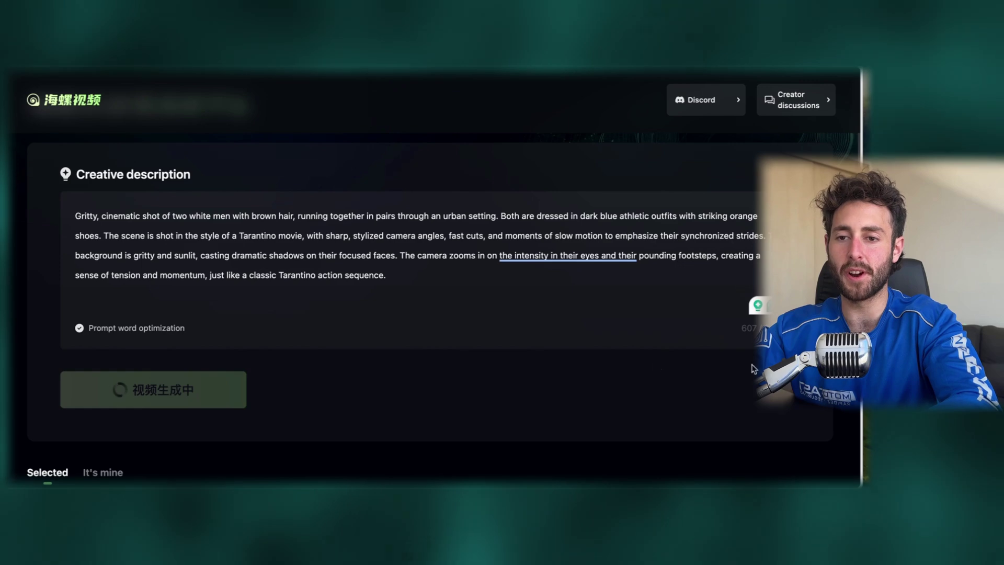
pyautogui.scroll(-3, 654, 362)
pyautogui.scroll(-3, 654, 366)
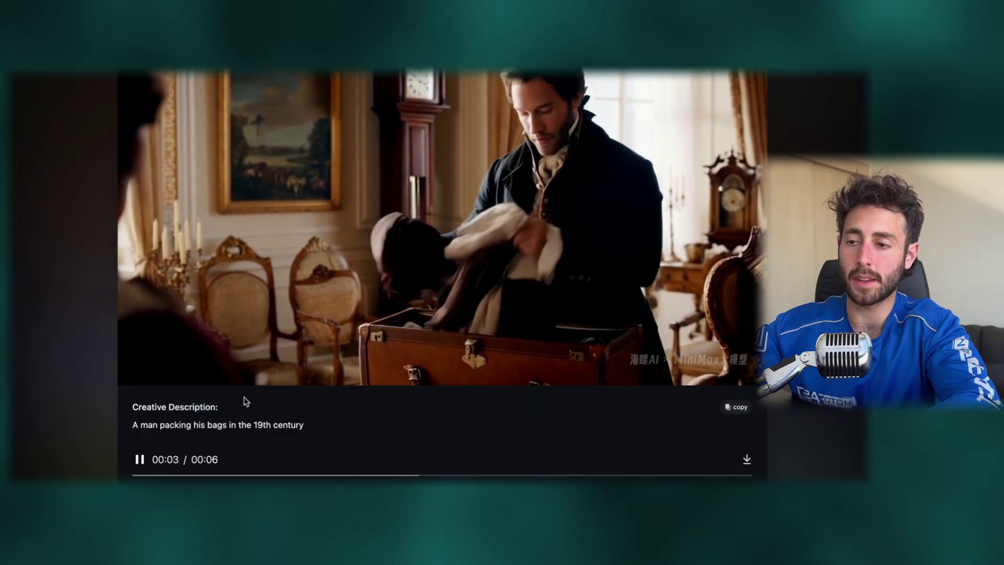
pyautogui.scroll(2, 293, 439)
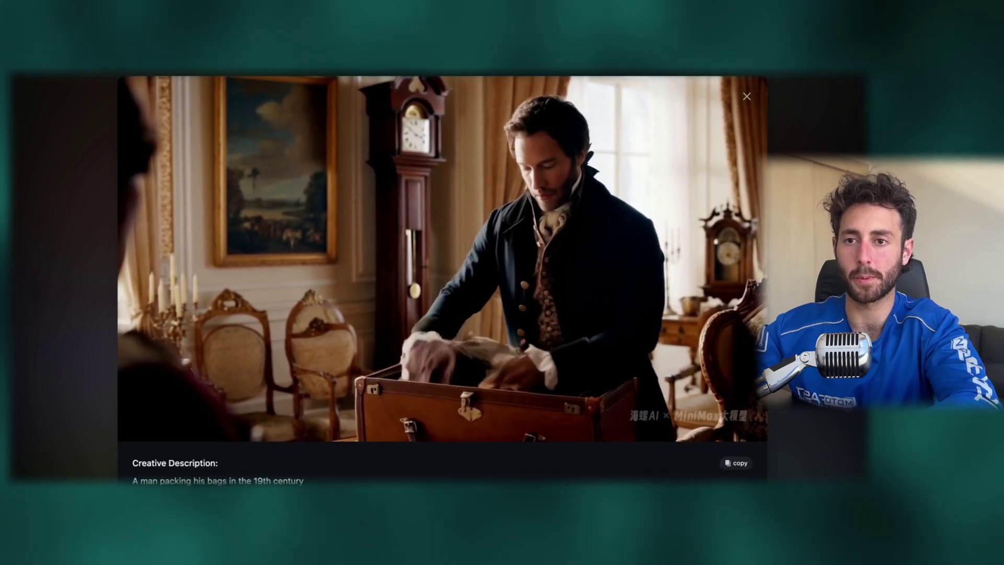
pyautogui.press('Escape')
pyautogui.scroll(3, 523, 334)
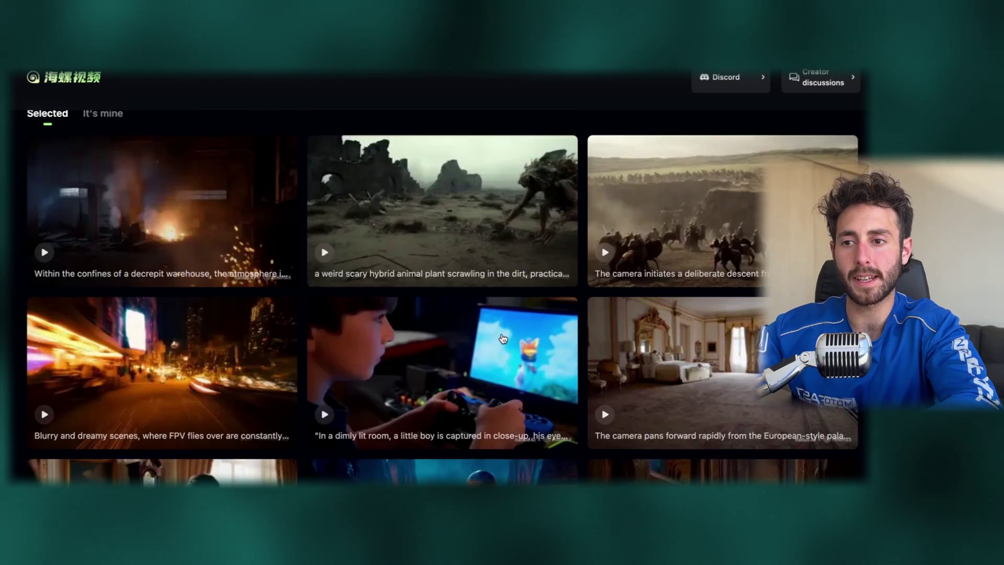
pyautogui.click(454, 224)
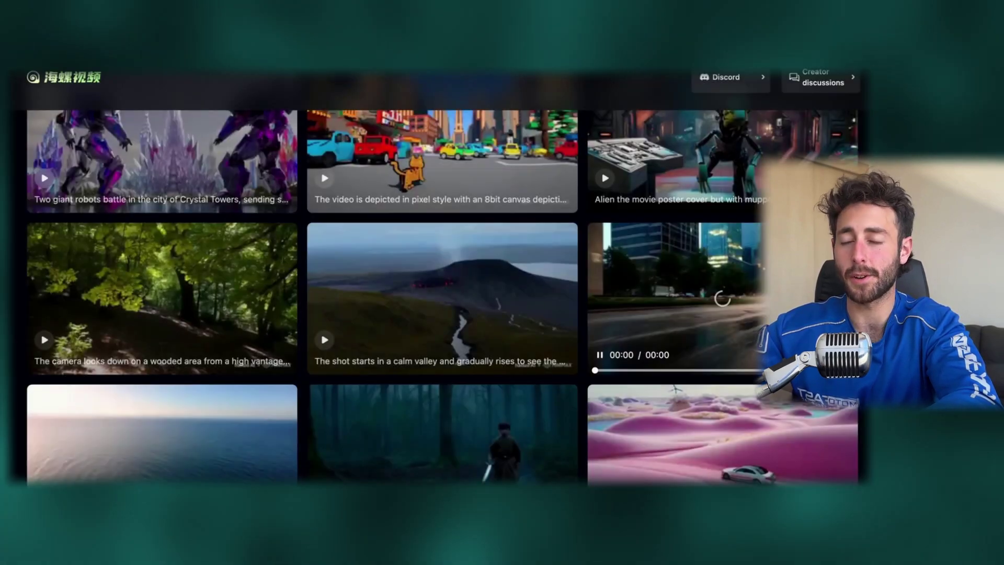
pyautogui.scroll(6, 444, 293)
pyautogui.scroll(5, 334, 341)
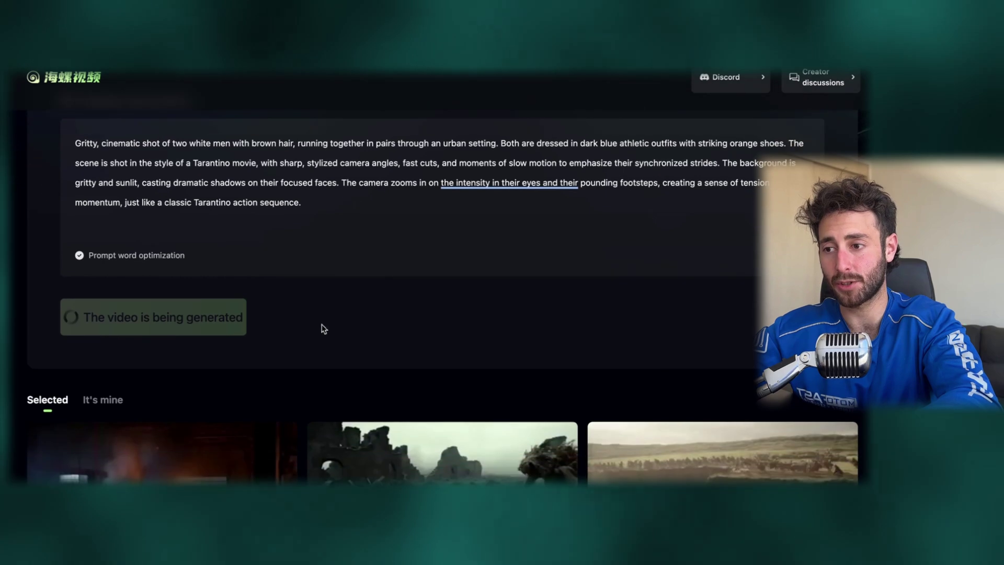
# Show the It's mine list to find the finished running-men clip
pyautogui.click(103, 400)
pyautogui.scroll(-2, 401, 413)
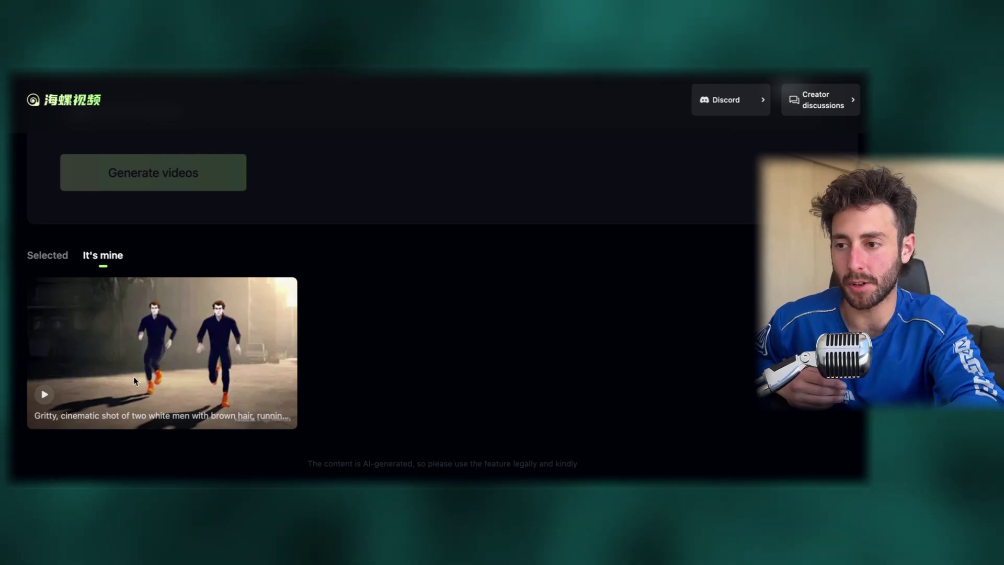
# Watch the running-men clip enlarged and copy its creative description
pyautogui.click(105, 408)
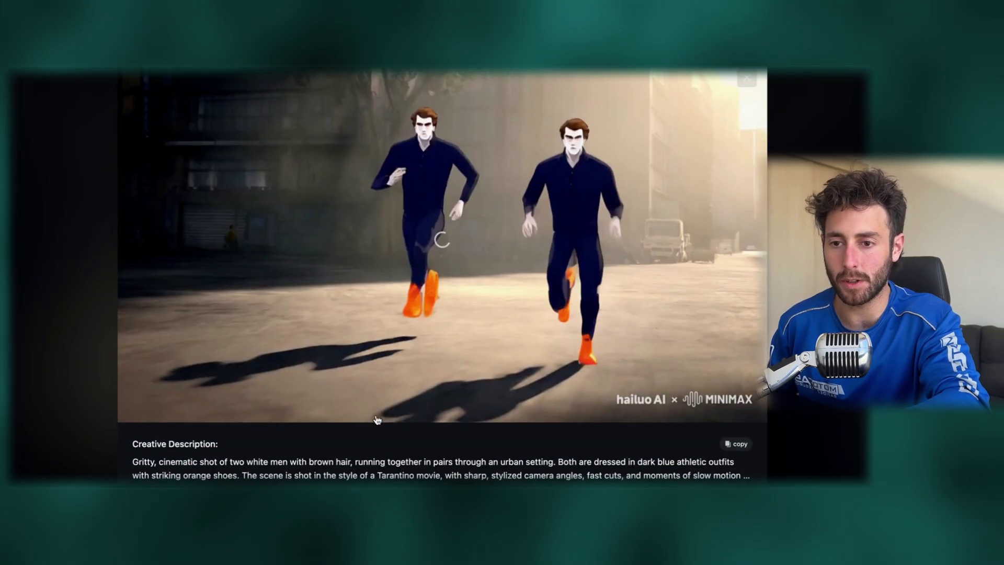
pyautogui.scroll(-5, 425, 324)
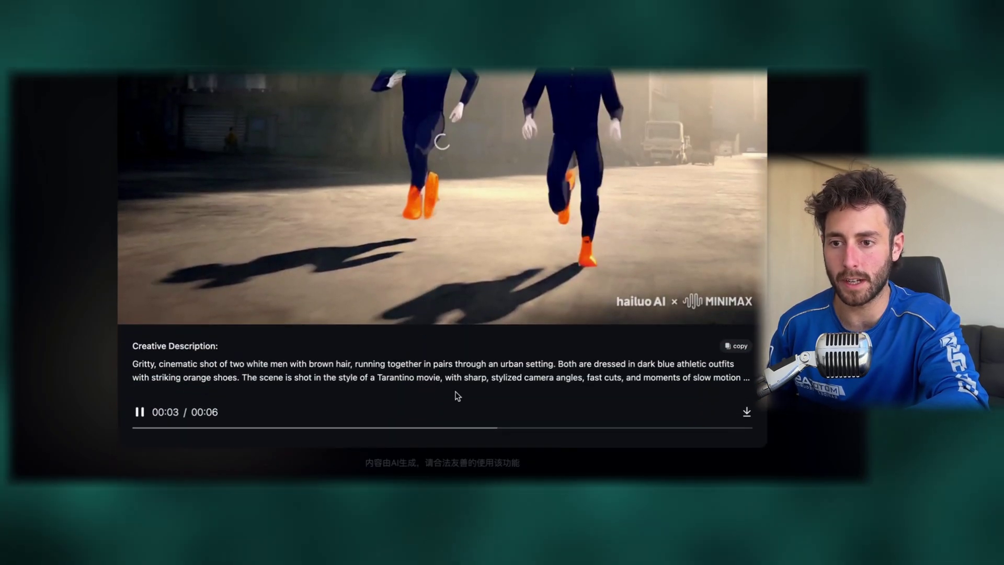
pyautogui.scroll(4, 424, 324)
pyautogui.scroll(-2, 424, 325)
pyautogui.scroll(2, 424, 324)
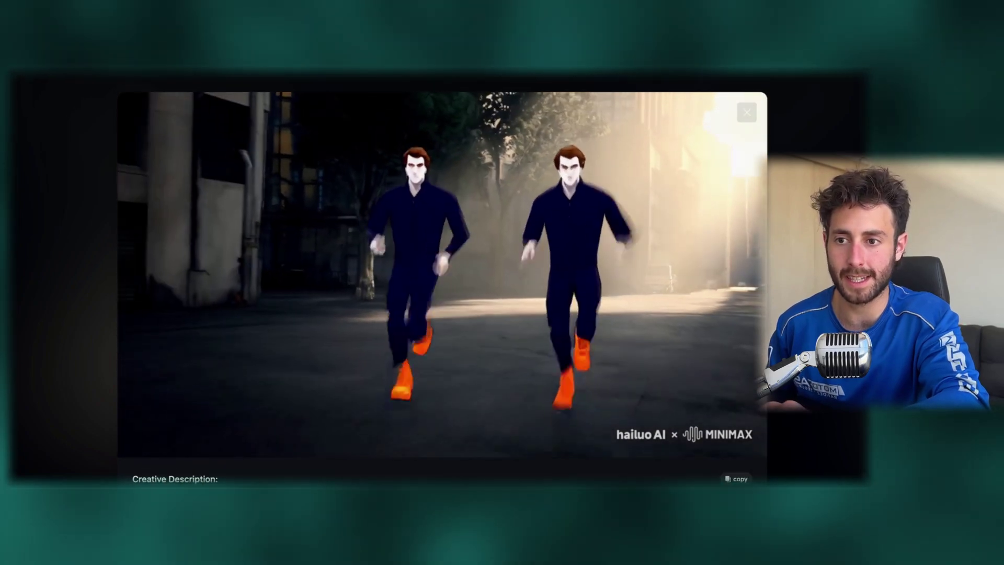
pyautogui.scroll(-1, 589, 377)
pyautogui.scroll(-2, 589, 377)
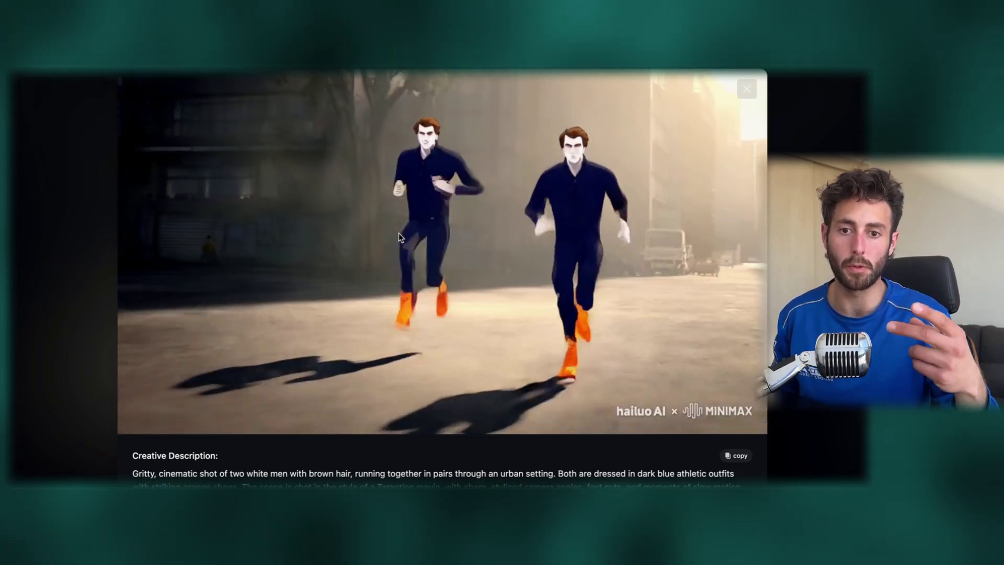
pyautogui.scroll(-3, 730, 349)
pyautogui.click(730, 347)
pyautogui.scroll(3, 375, 387)
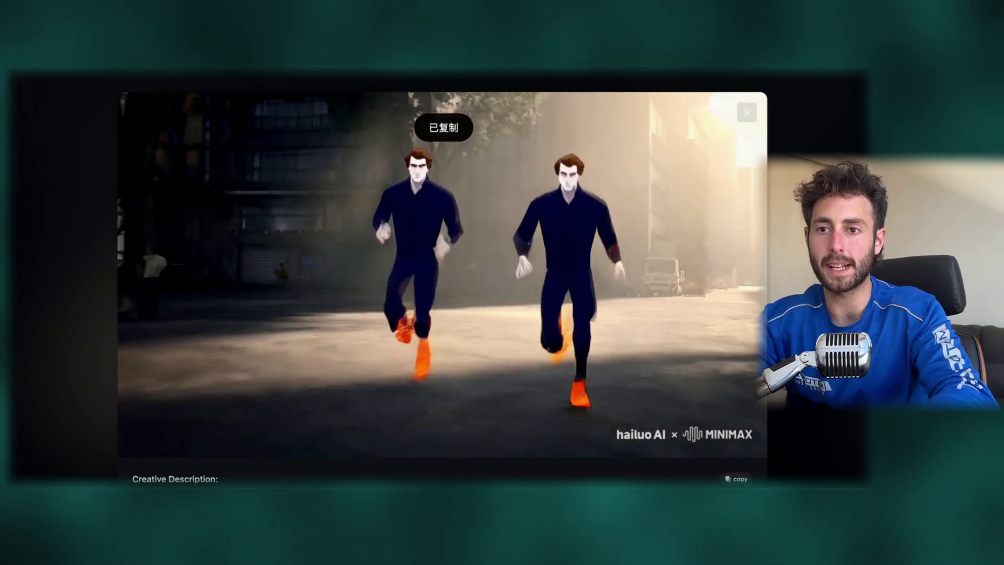
# Close the enlarged clip viewer and return to the Creative description box
pyautogui.click(775, 145)
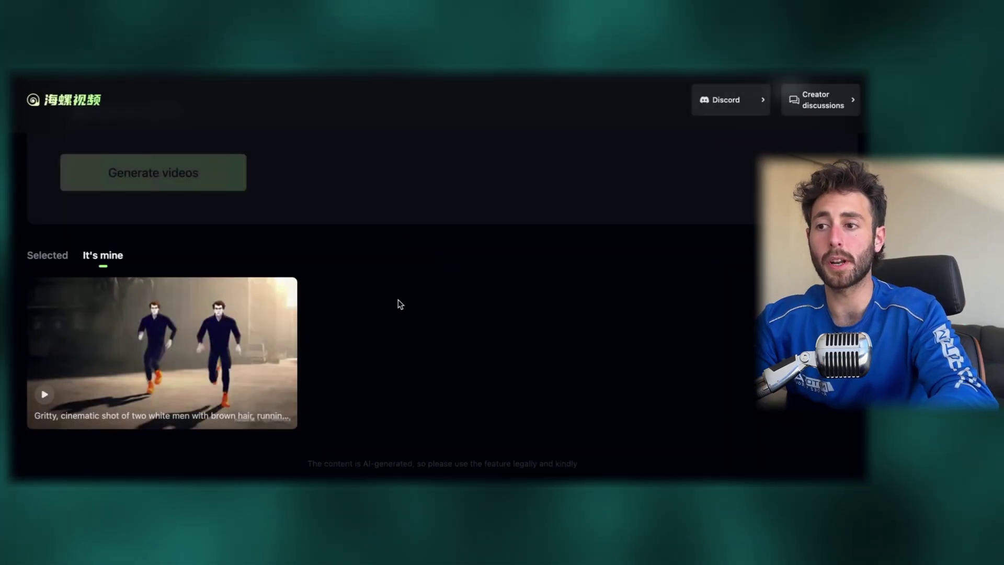
pyautogui.scroll(5, 400, 305)
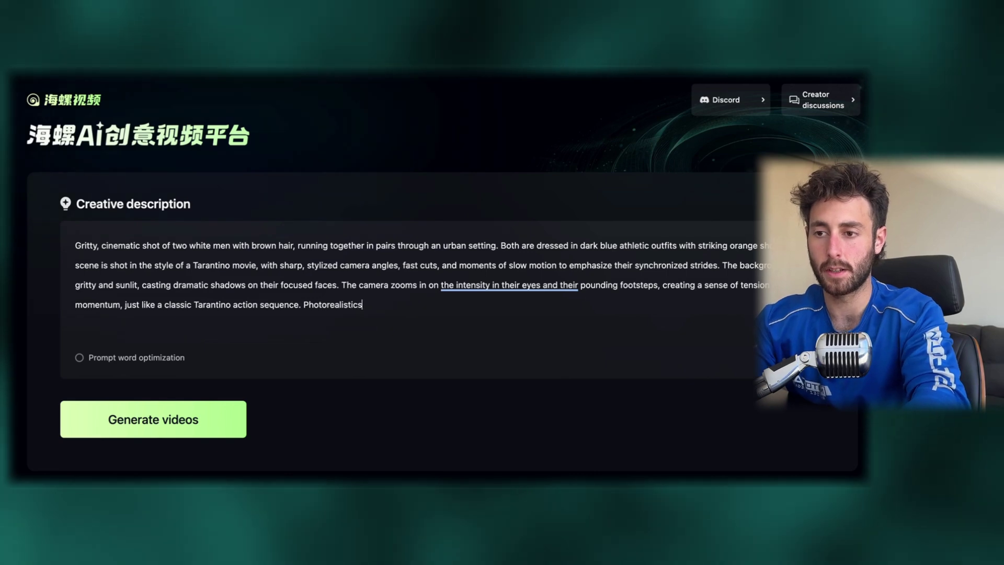
pyautogui.scroll(-3, 573, 311)
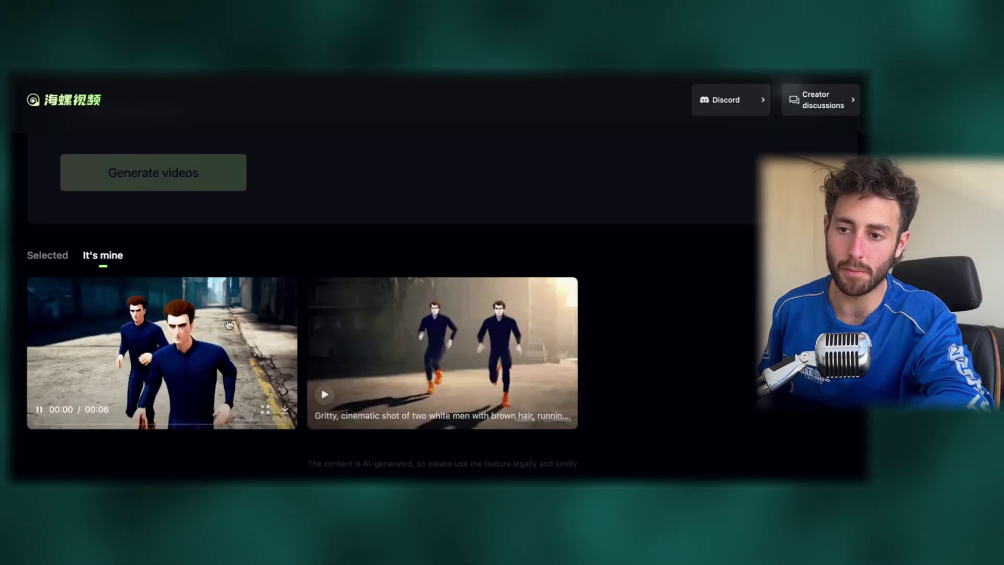
# Open the newest dark-blue runners clip from the It's mine grid enlarged
pyautogui.click(228, 325)
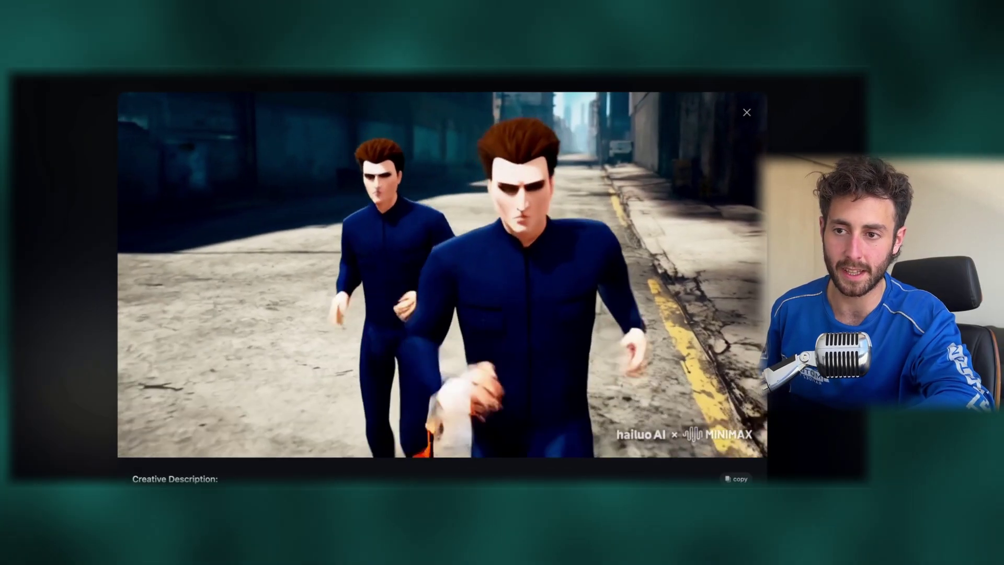